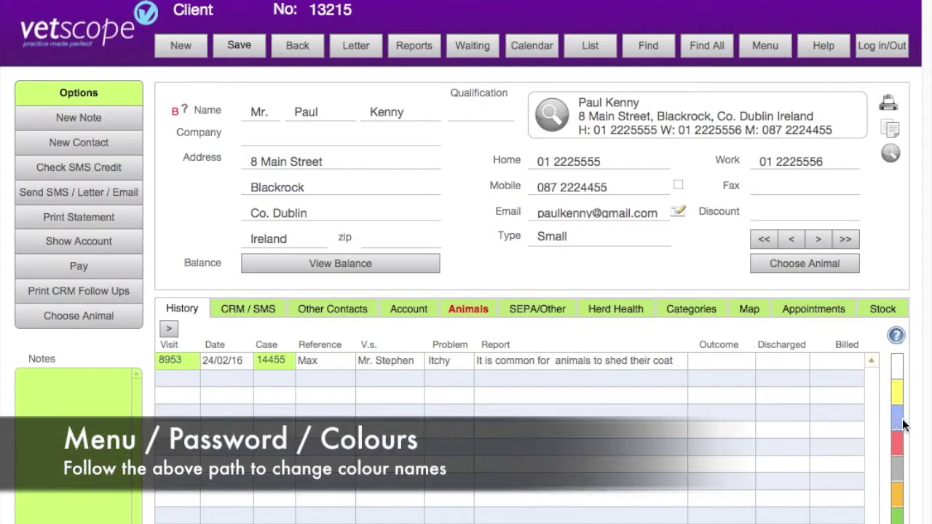
Colour-code the client record grey, red, then blue, ending on yellow, and view the CRM / SMS entries
mouse_move(898, 425)
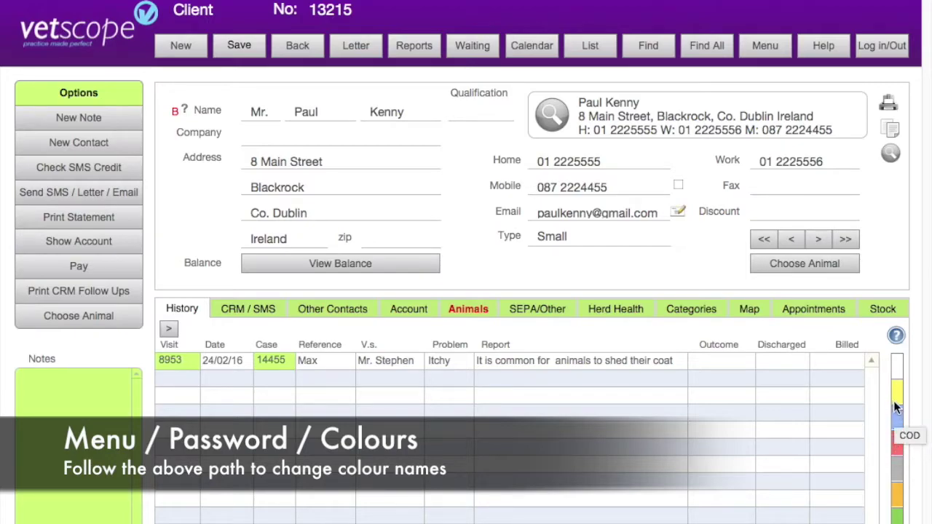
mouse_move(897, 470)
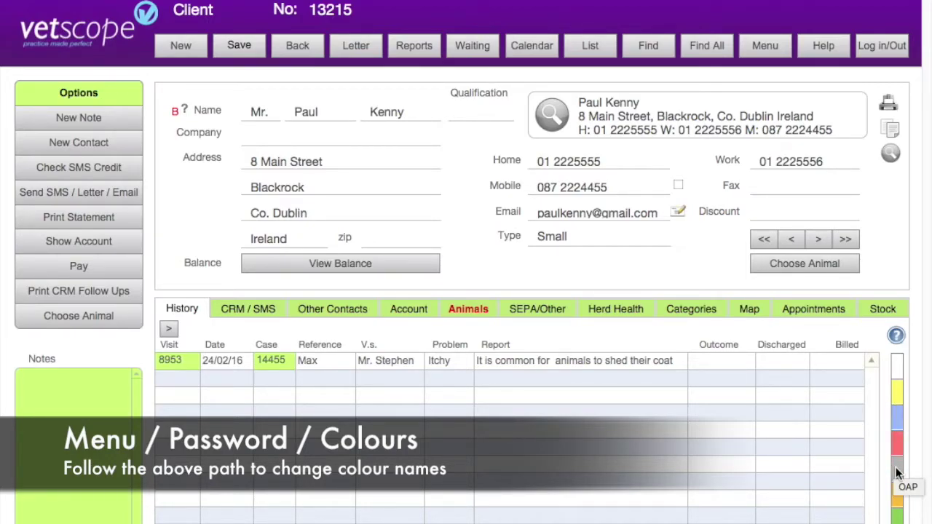
left_click(896, 467)
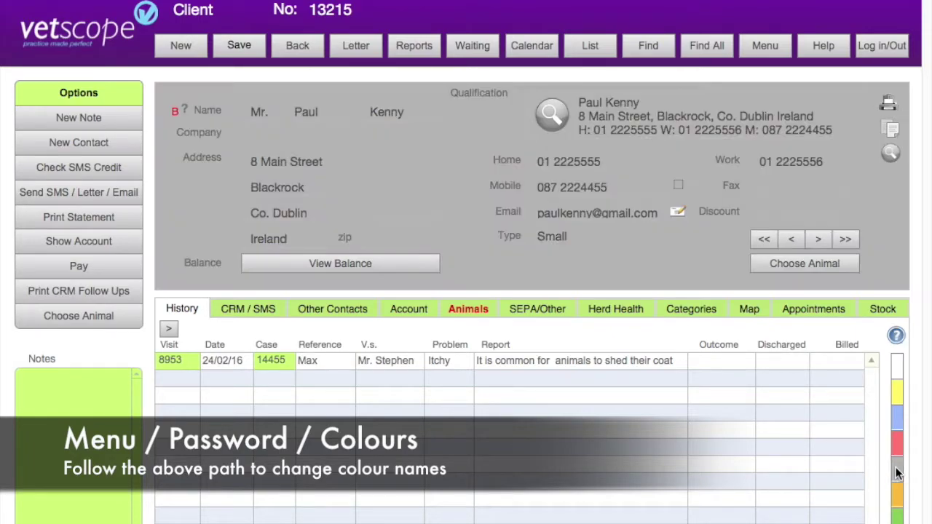
left_click(898, 445)
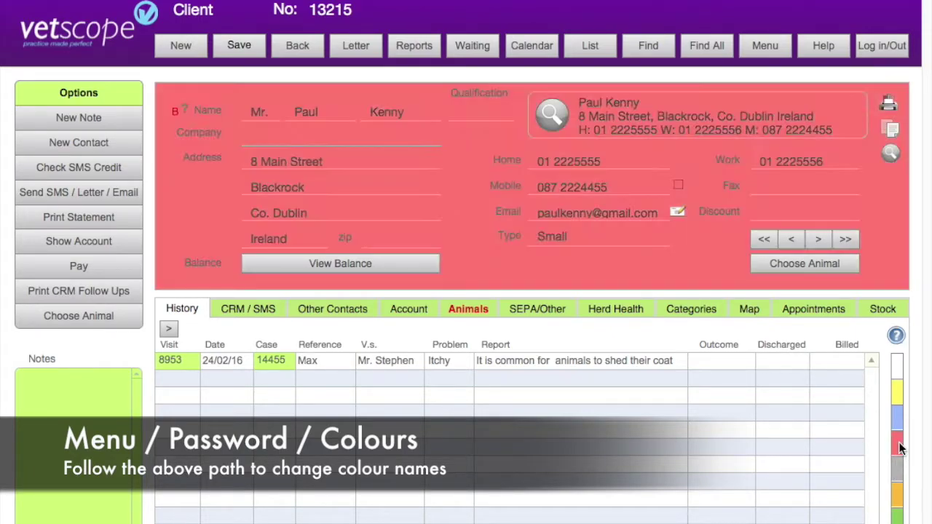
left_click(902, 418)
left_click(897, 394)
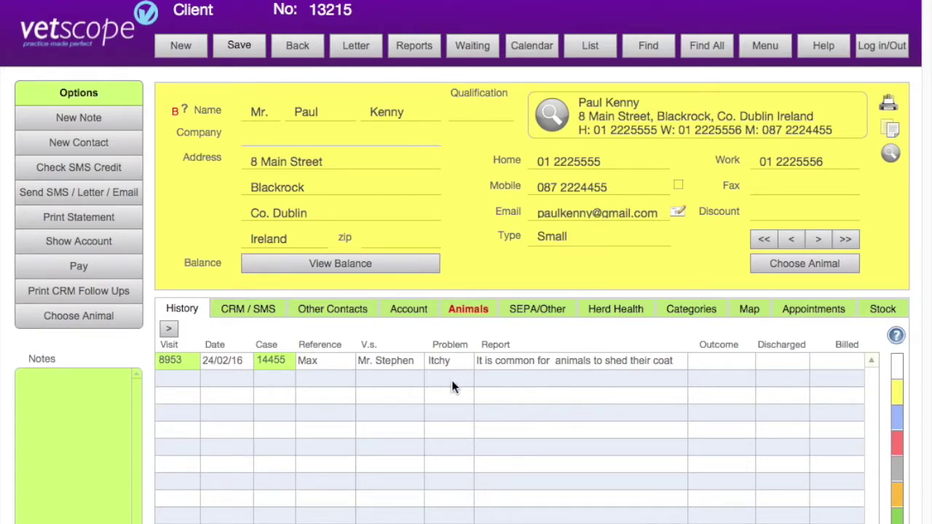
left_click(245, 308)
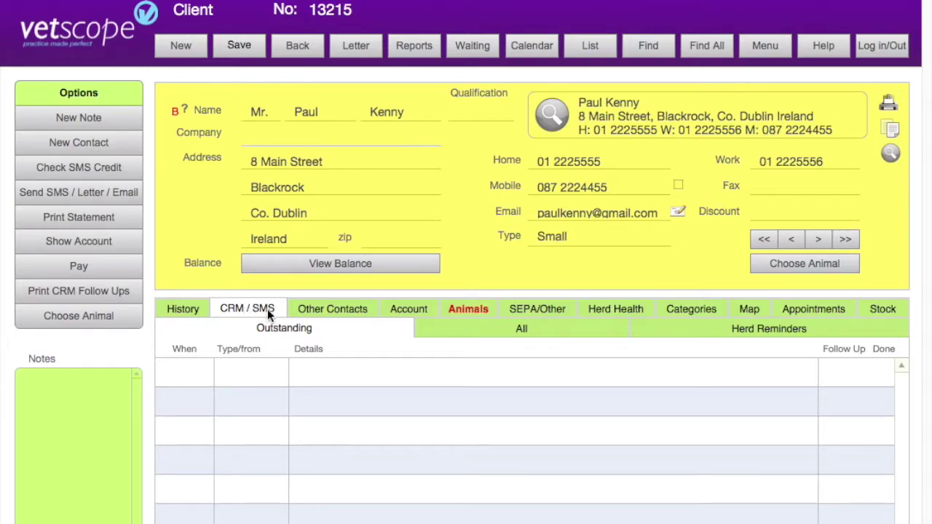
Switch to the client's Other Contacts list
left_click(301, 312)
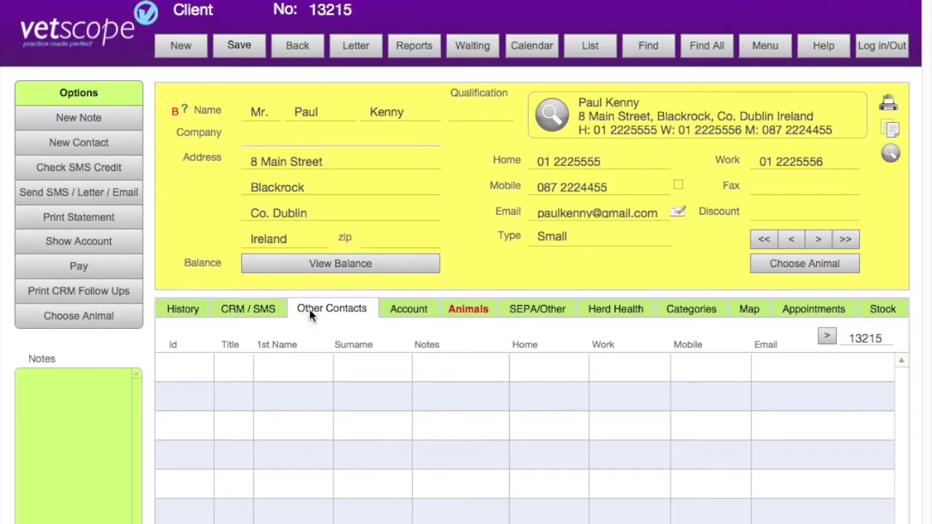
Add a new linked contact with the contact's first name, surname and mobile number
left_click(119, 149)
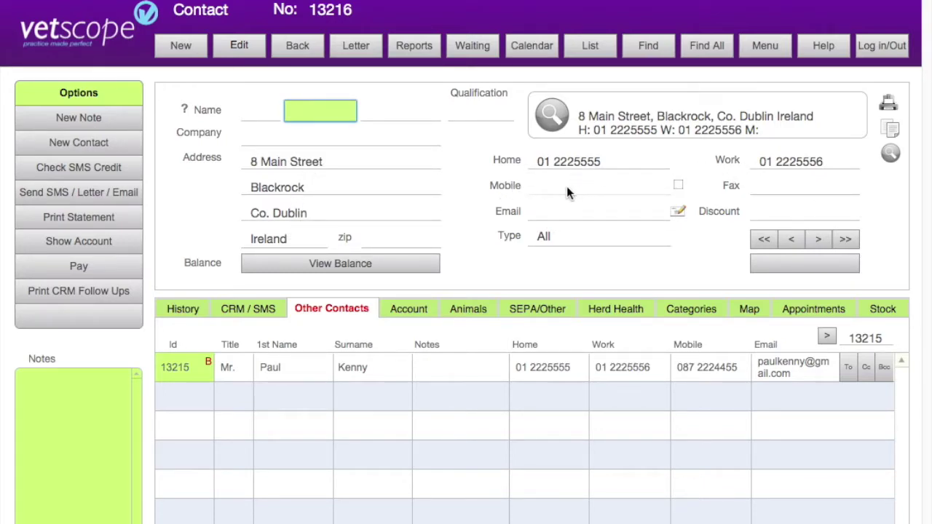
mouse_move(566, 196)
key("Tab")
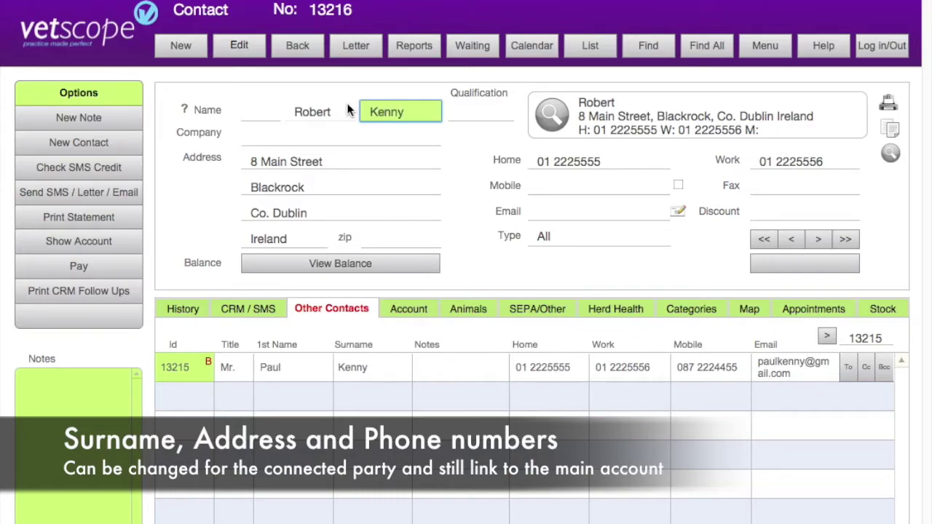
key("Tab")
left_click(457, 162)
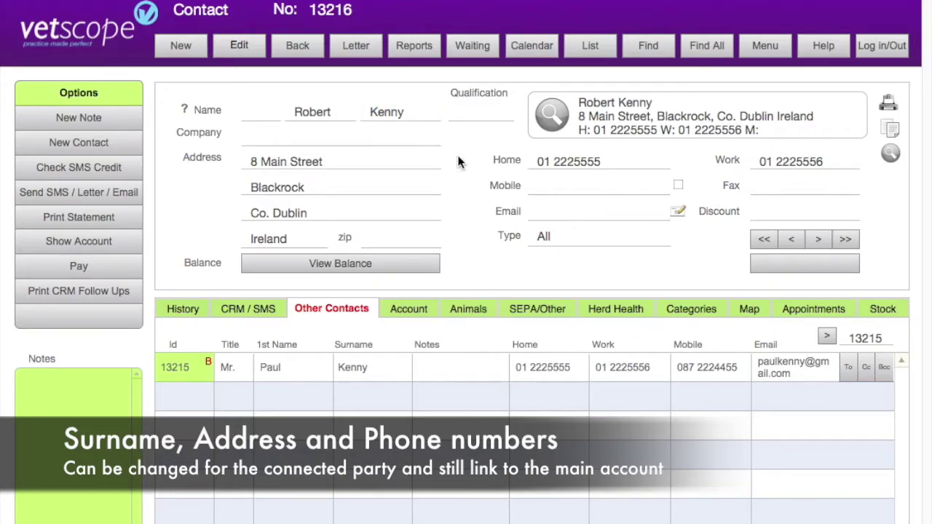
left_click(558, 184)
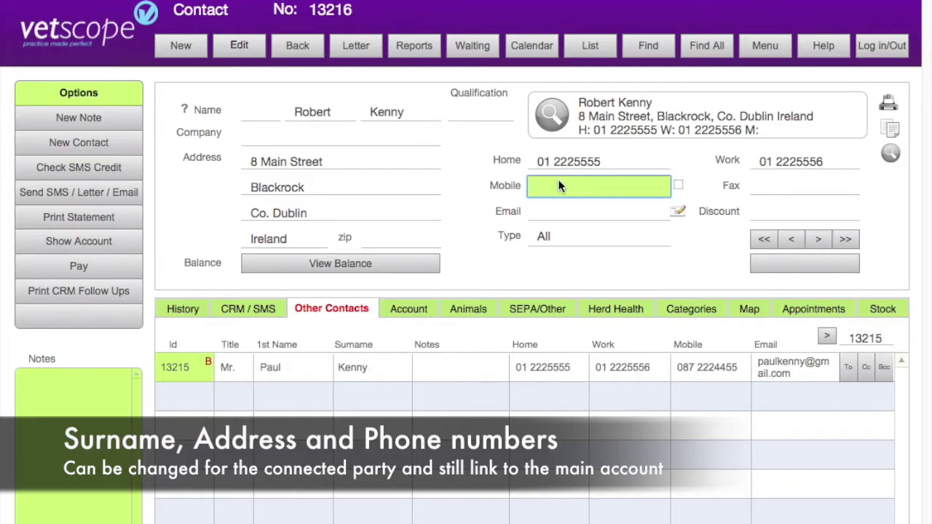
key("Tab")
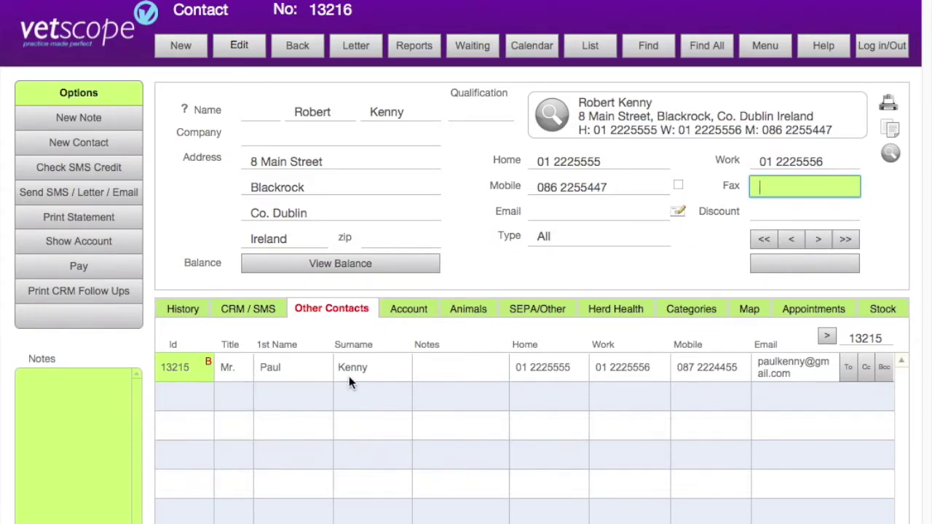
Move between the new contact and the linked client's record, ending on the main client
left_click(198, 373)
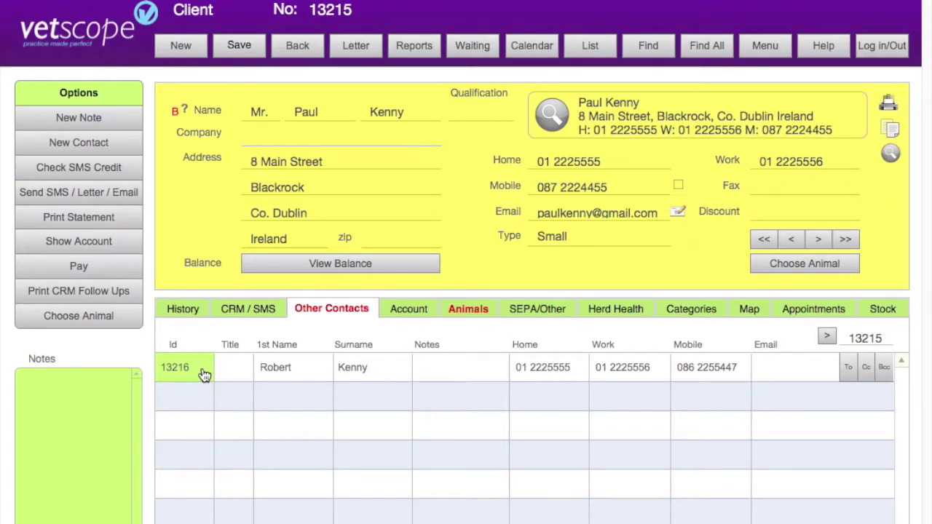
left_click(204, 372)
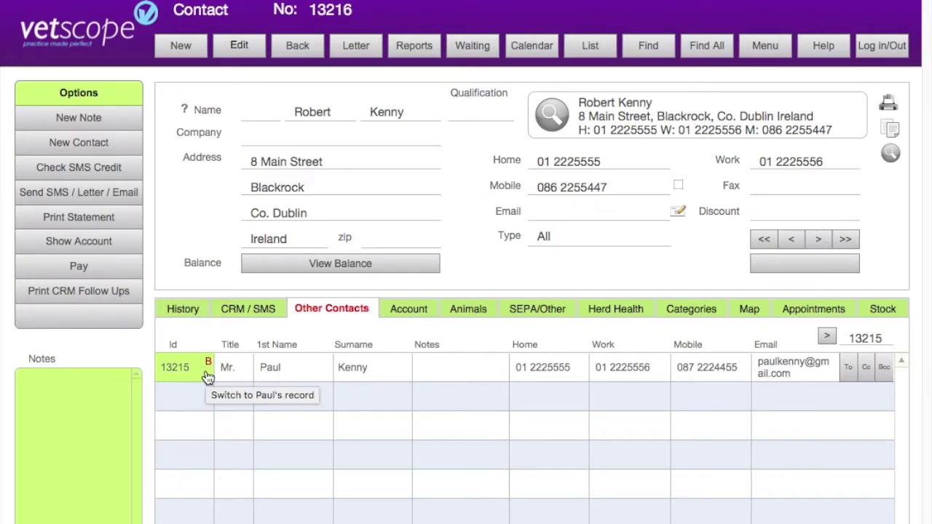
left_click(207, 375)
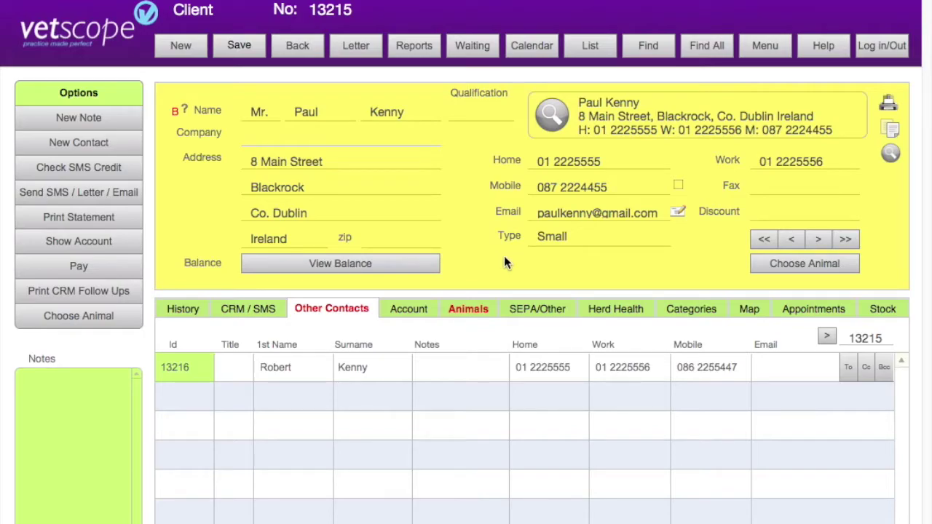
Show the client's Account transactions, filtered between 01/02/16 and 31/12/16
left_click(411, 311)
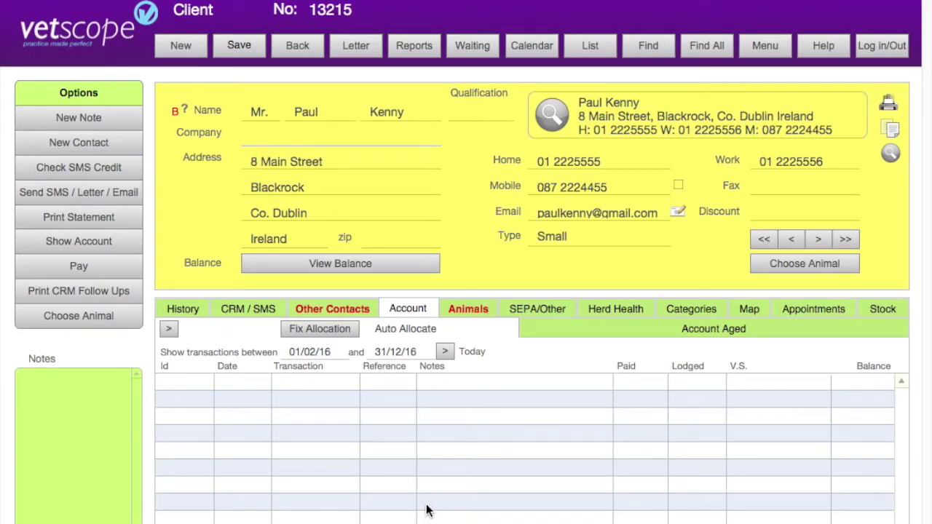
Look over the client's Animals list, then the SEPA/Other bank details
left_click(461, 313)
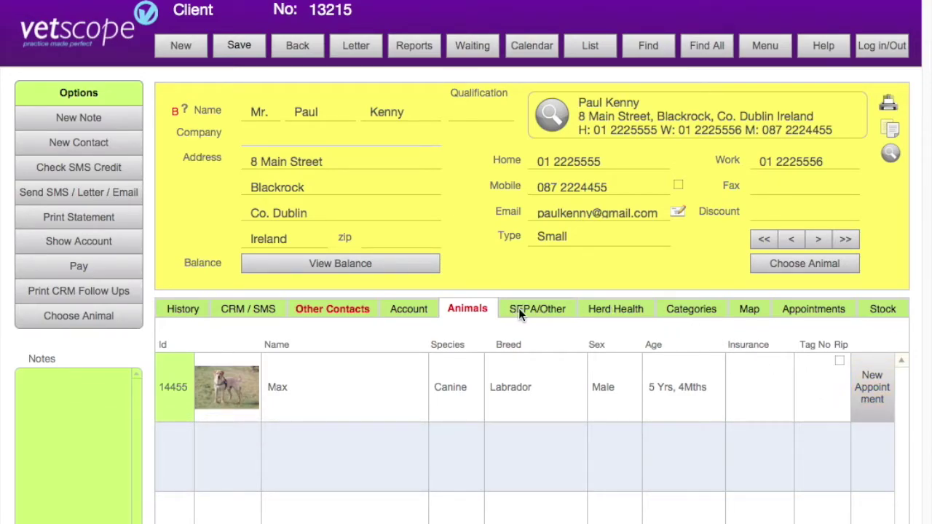
left_click(518, 308)
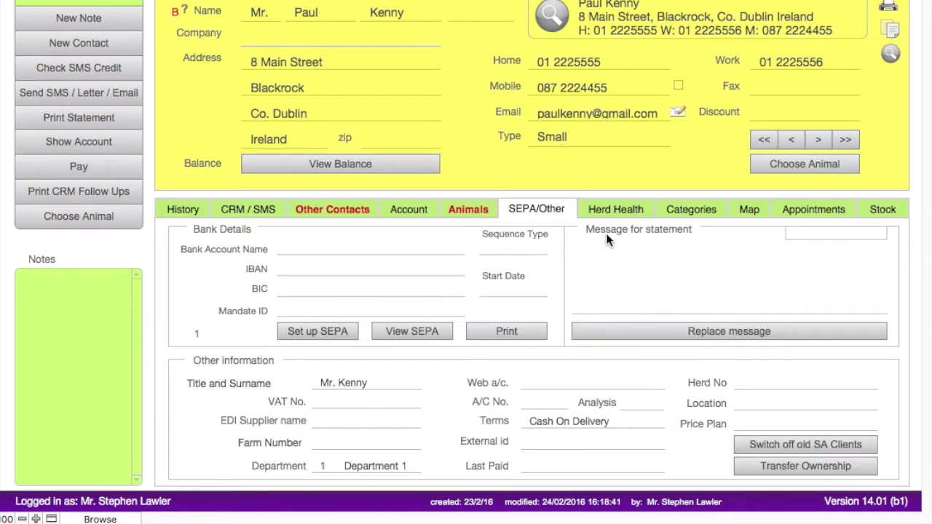
View the Herd Health sales analysis, then the Categories table and the first category's choices
left_click(606, 208)
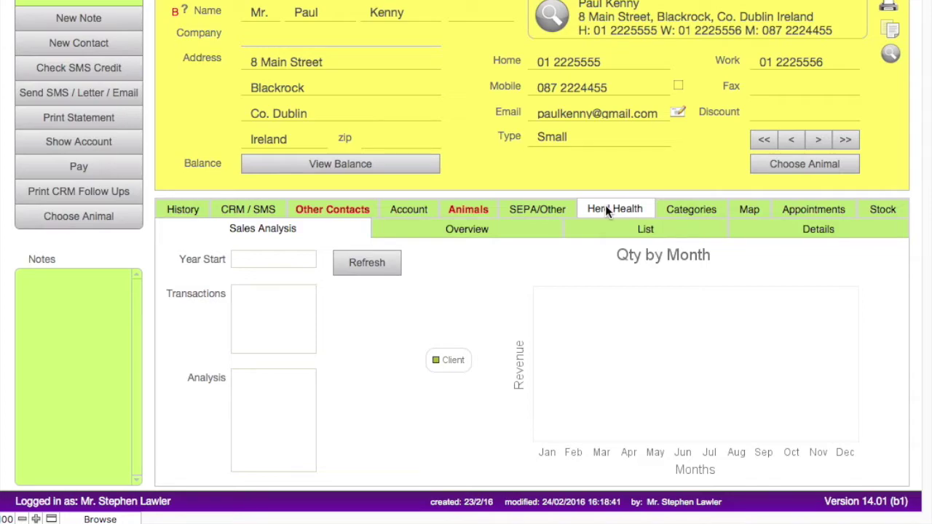
left_click(684, 211)
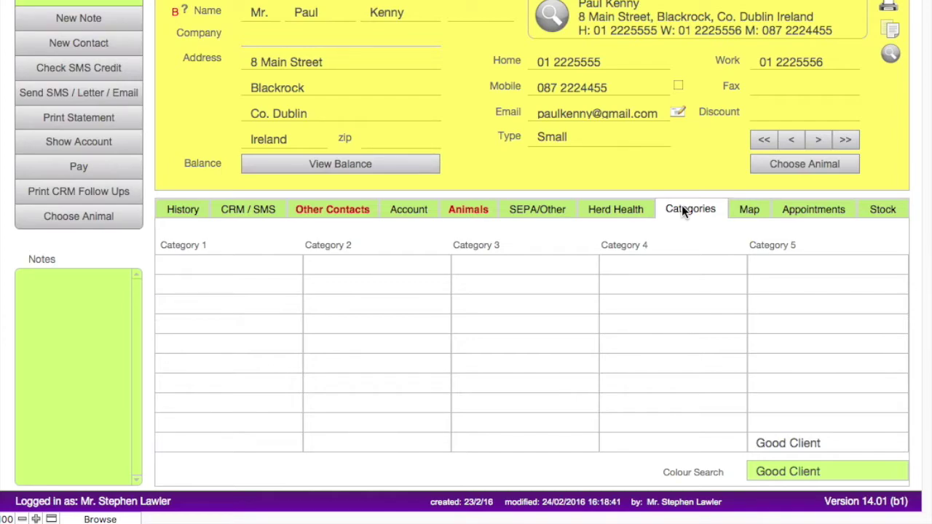
left_click(204, 268)
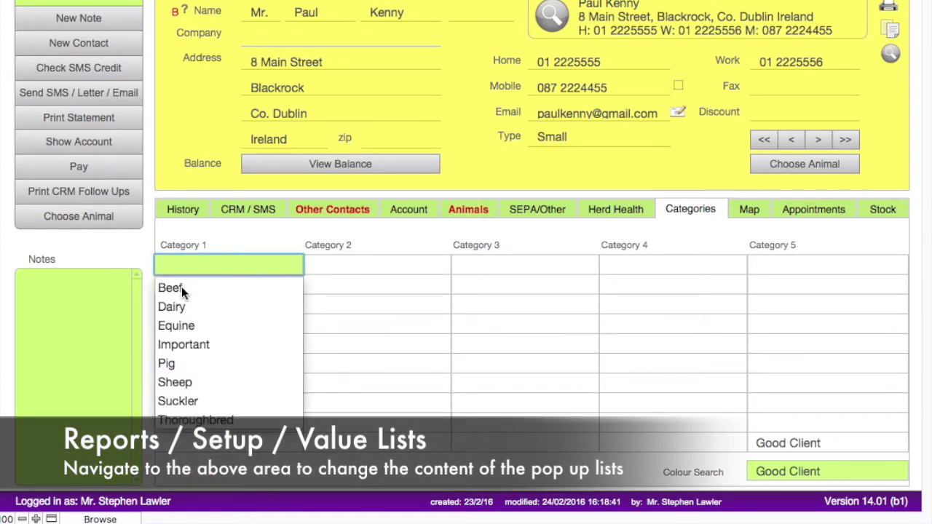
Assign Beef and Dairy in Category 1 rows 1 and 2, then show the client's address on the Map
left_click(182, 289)
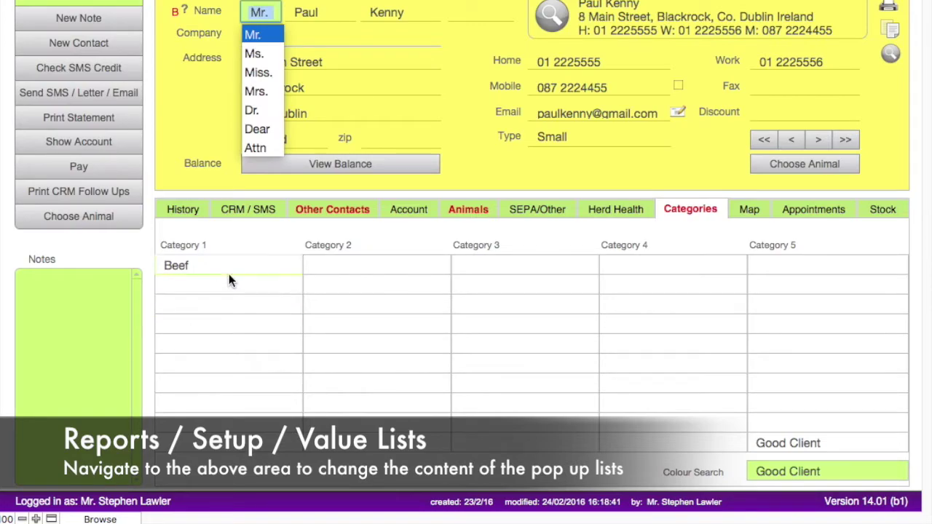
left_click(189, 289)
left_click(190, 326)
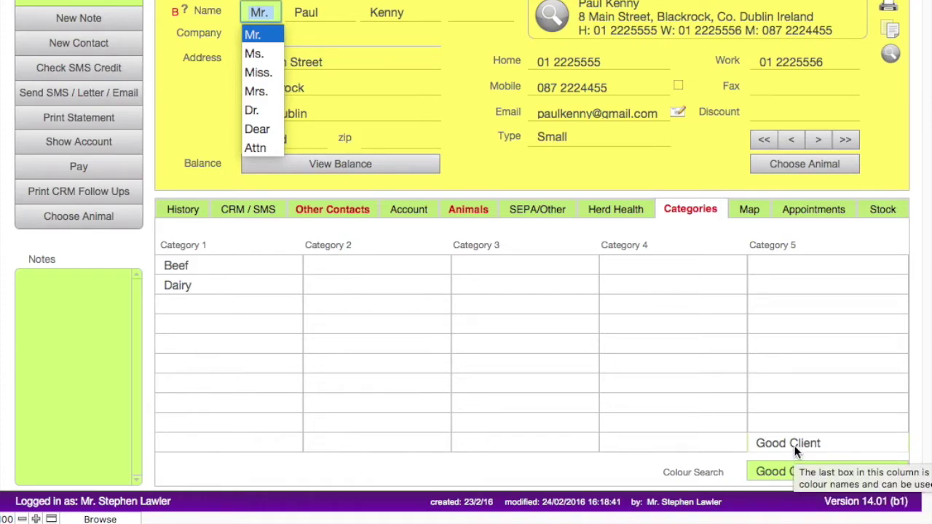
left_click(749, 209)
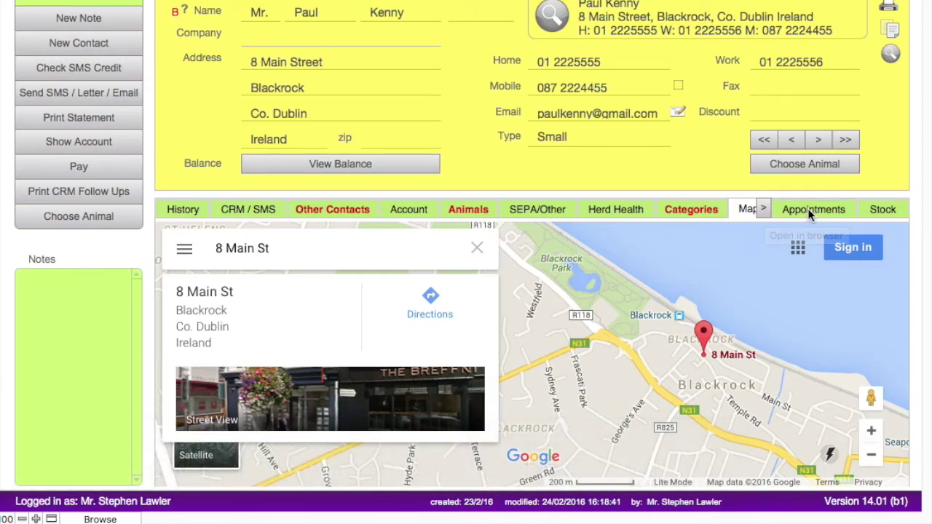
Check the client's Appointments, then view the empty Stock transactions list
left_click(809, 210)
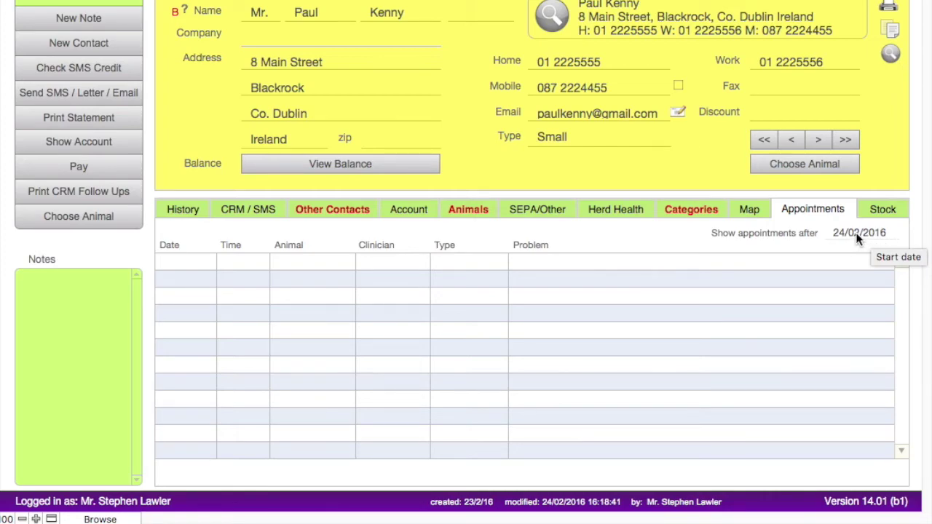
left_click(879, 213)
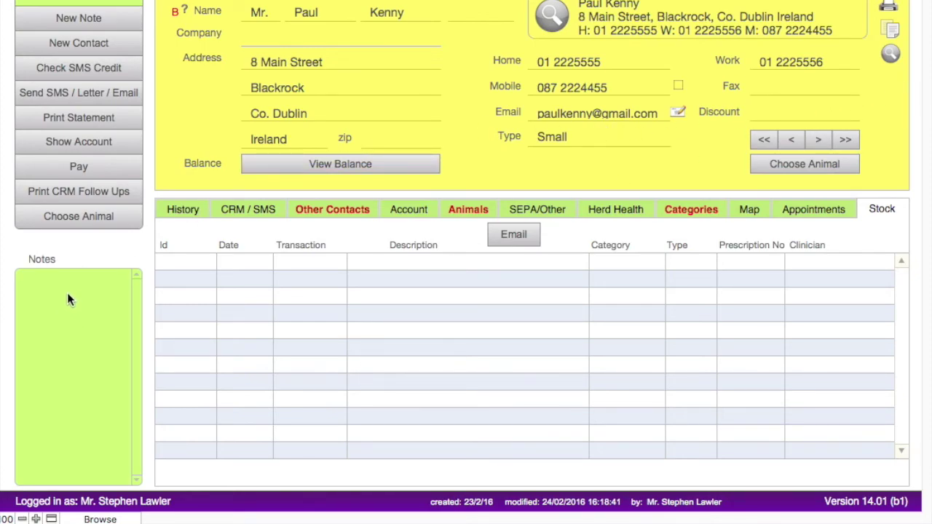
Write 'Type note here' in the client's Notes box, correcting the final-letter typo
left_click(43, 326)
type("Type note hers")
key("BackSpace")
type("e")
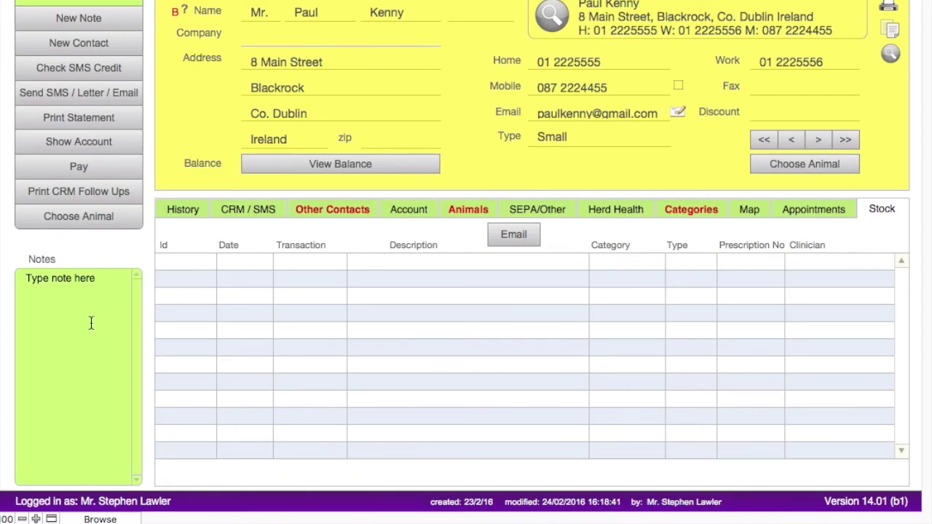